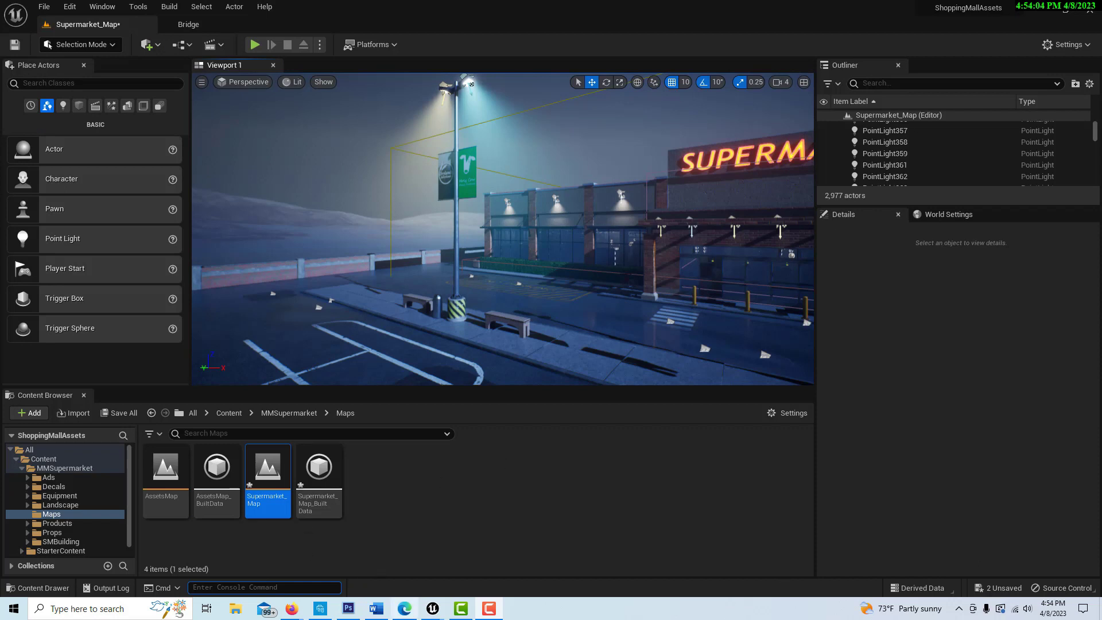
{"action": "left_click", "coordinate": [489, 610]}
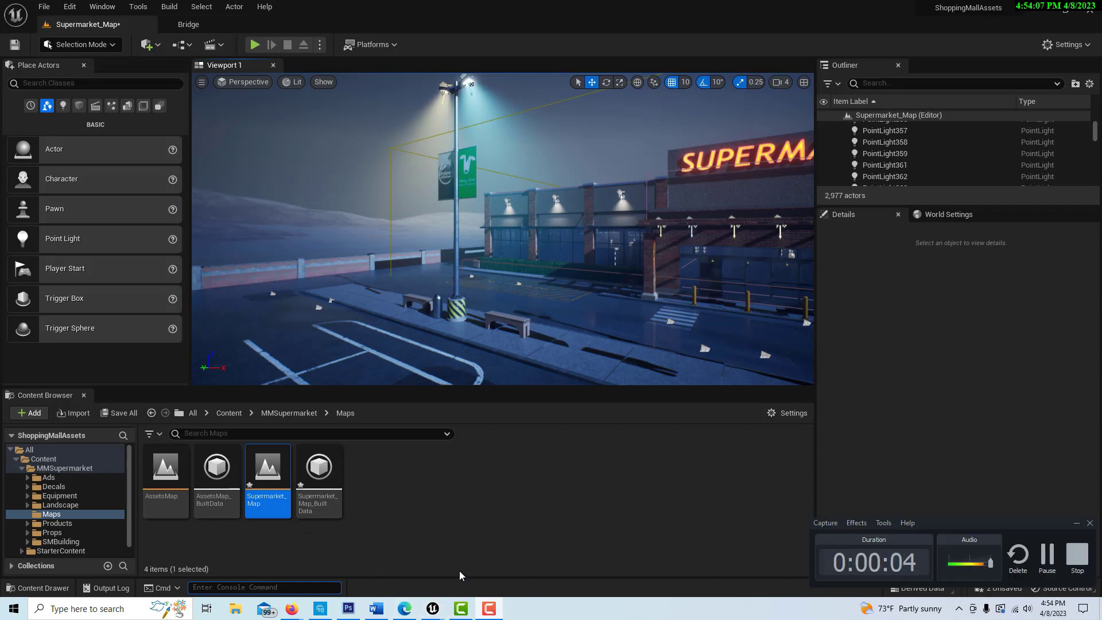
{"action": "left_click", "coordinate": [1076, 523]}
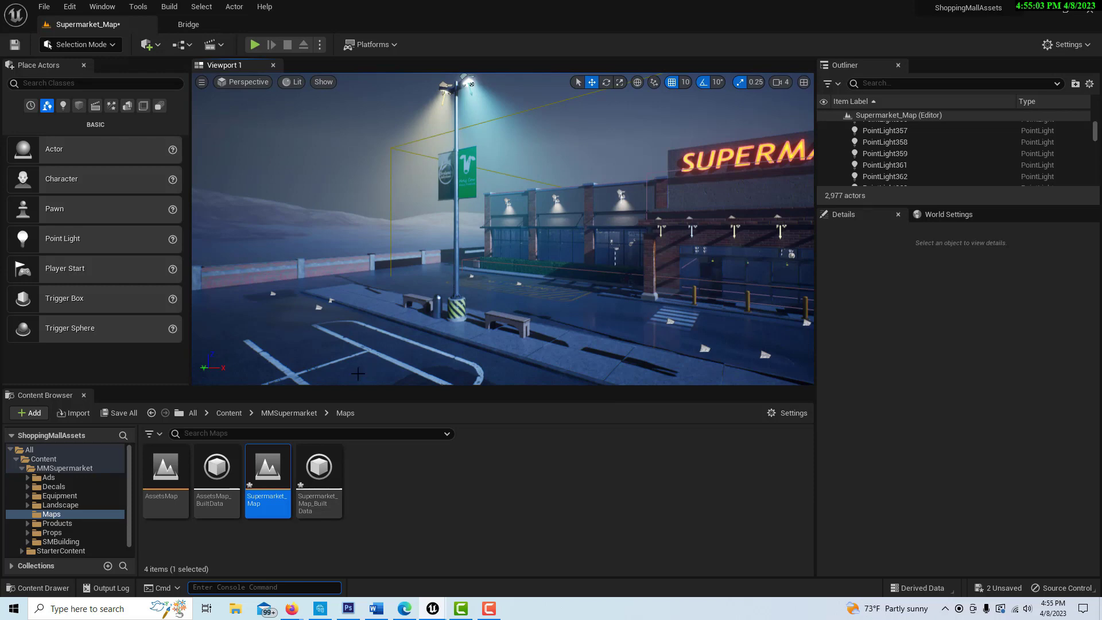
{"action": "type", "text": "aut"}
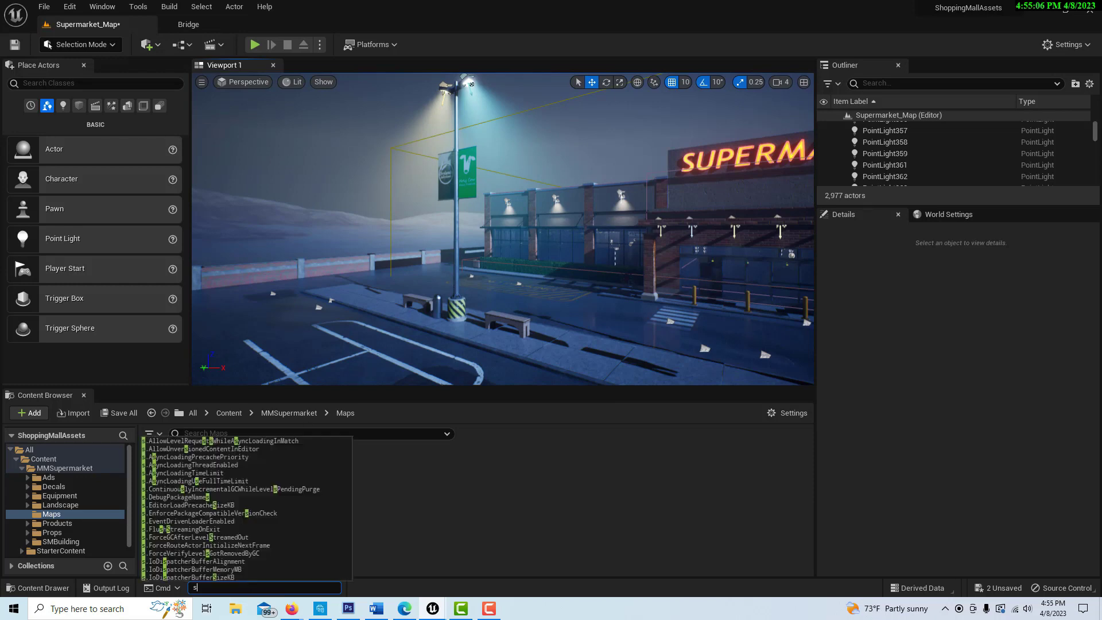
{"action": "key", "text": "BackSpace"}
{"action": "key", "text": "BackSpace"}
{"action": "key", "text": "BackSpace"}
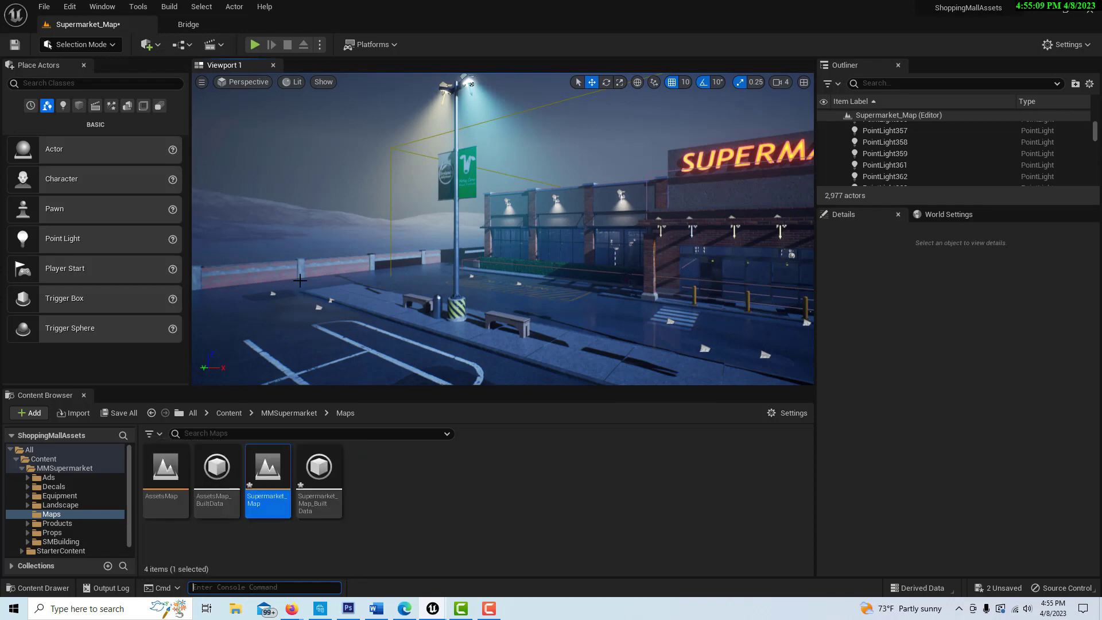
Play the supermarket level in the viewport, walk around briefly in front of the store and stop the session.
{"action": "left_click", "coordinate": [255, 44]}
{"action": "left_click", "coordinate": [480, 302]}
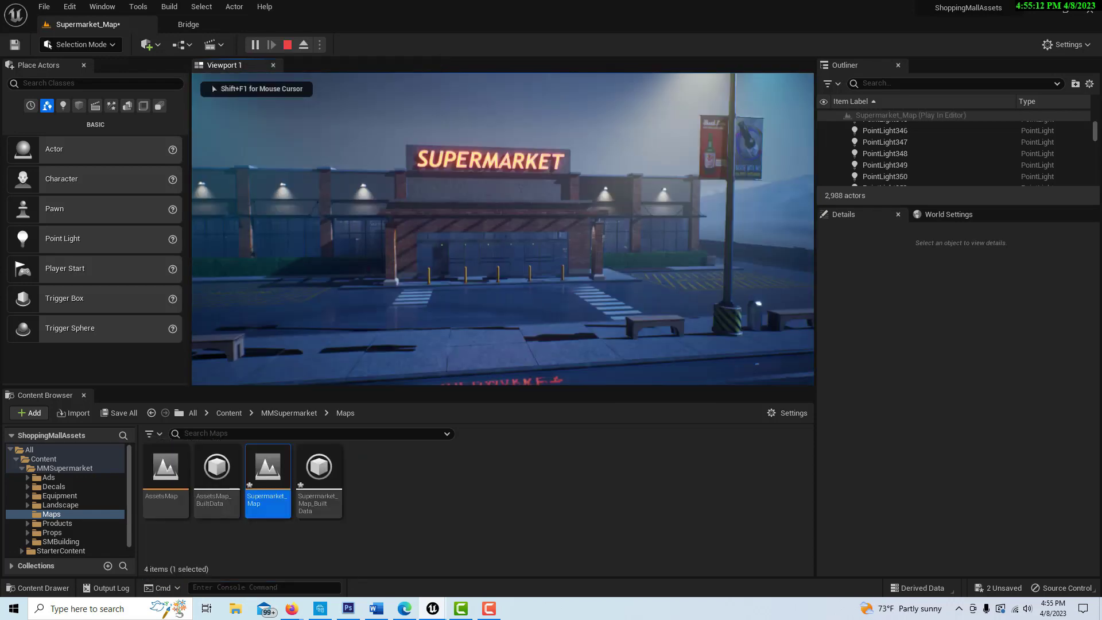
{"action": "key", "text": "s"}
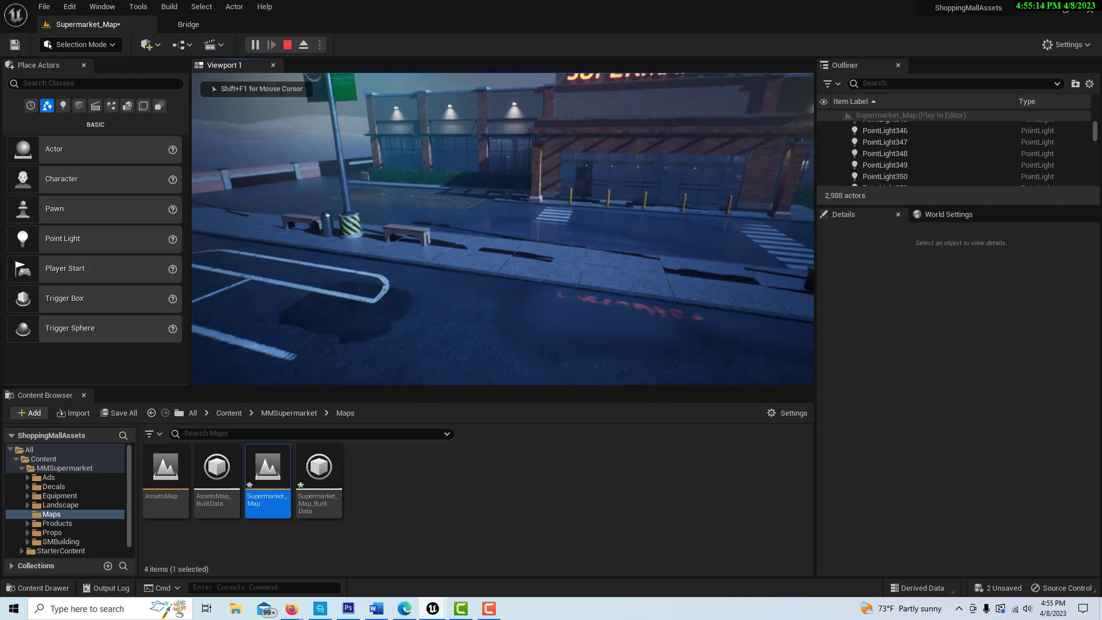
{"action": "key", "text": "Escape"}
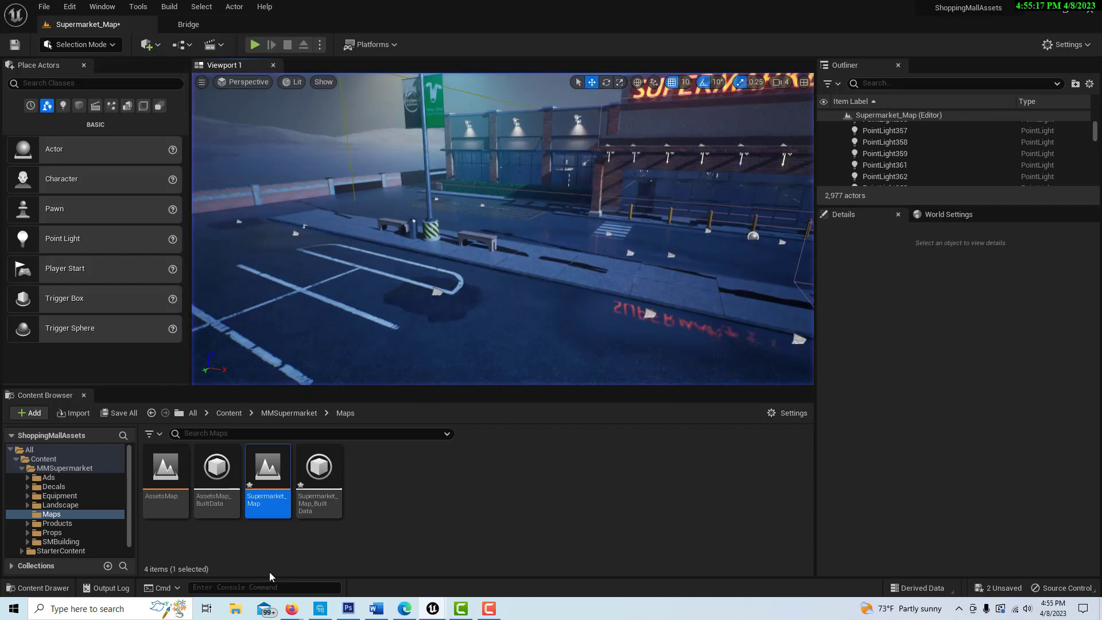
Run the console command stat rhi and examine the RHI memory and draw-call statistics facing the supermarket entrance.
{"action": "left_click", "coordinate": [303, 587]}
{"action": "type", "text": "stat rh"}
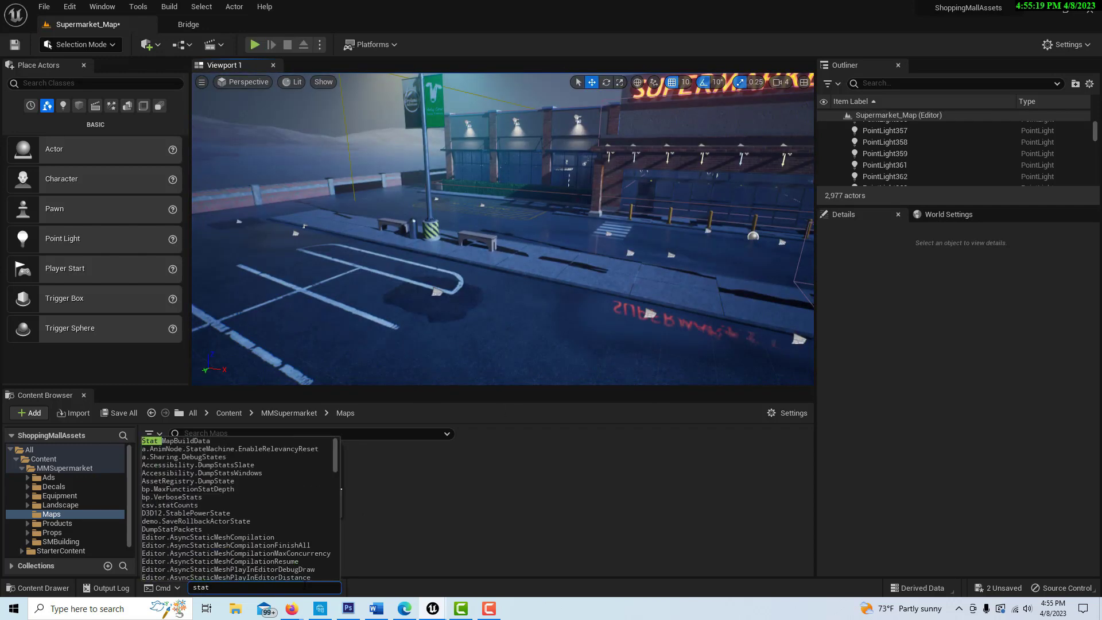
{"action": "type", "text": "i"}
{"action": "key", "text": "Return"}
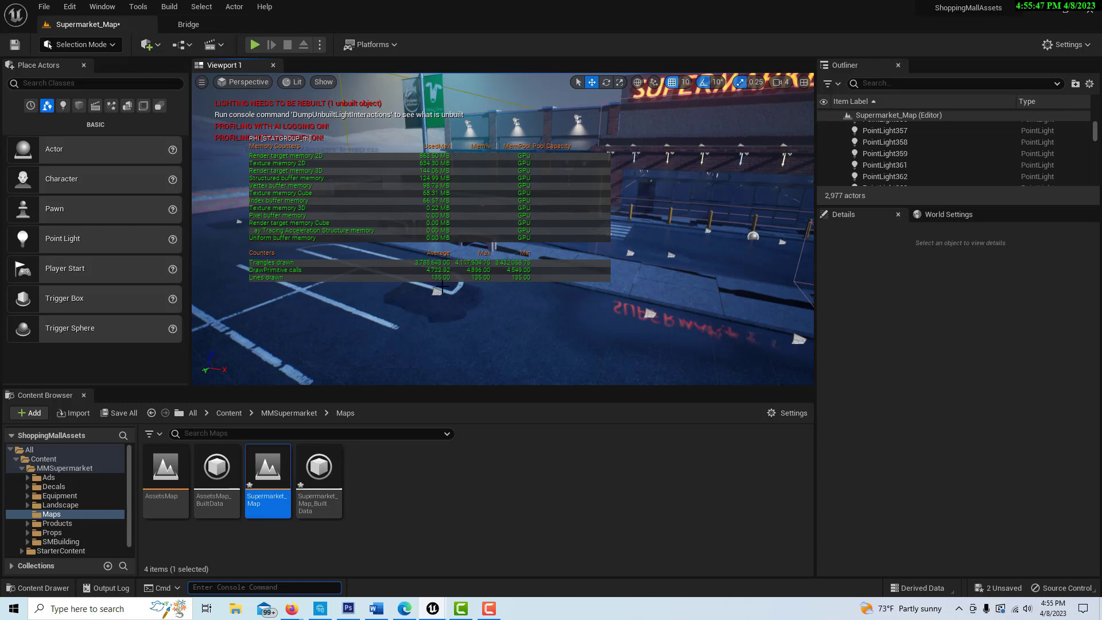
{"action": "right_click_drag", "start_coordinate": [452, 277], "coordinate": [528, 292]}
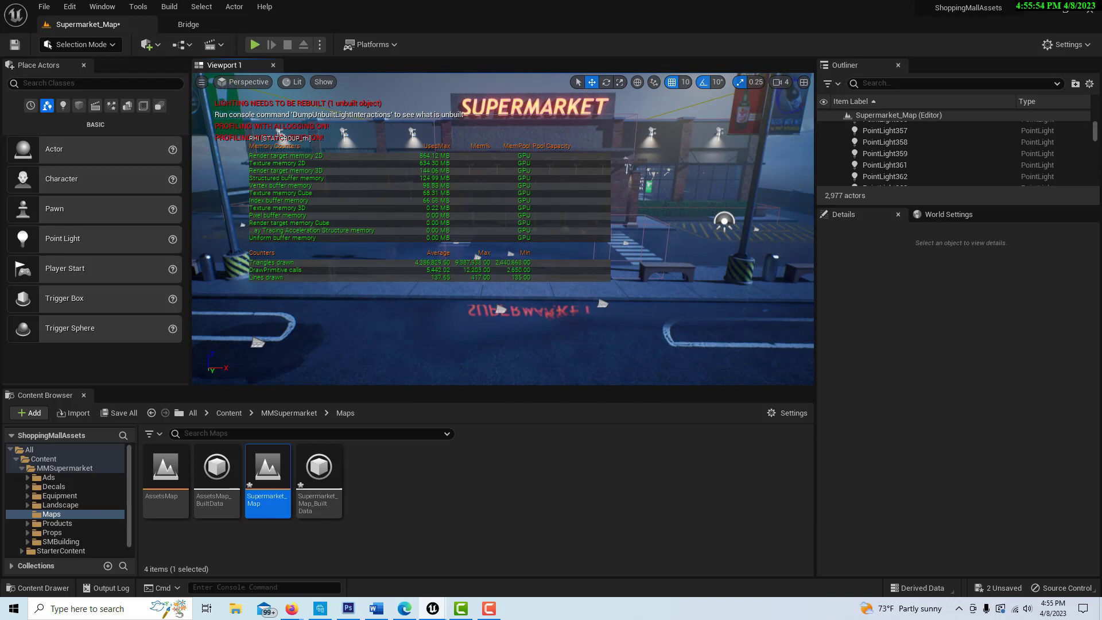
{"action": "right_click_drag", "start_coordinate": [707, 257], "coordinate": [708, 257]}
Turn off the RHI statistics overlay by running its stat console command again.
{"action": "type", "text": "stat"}
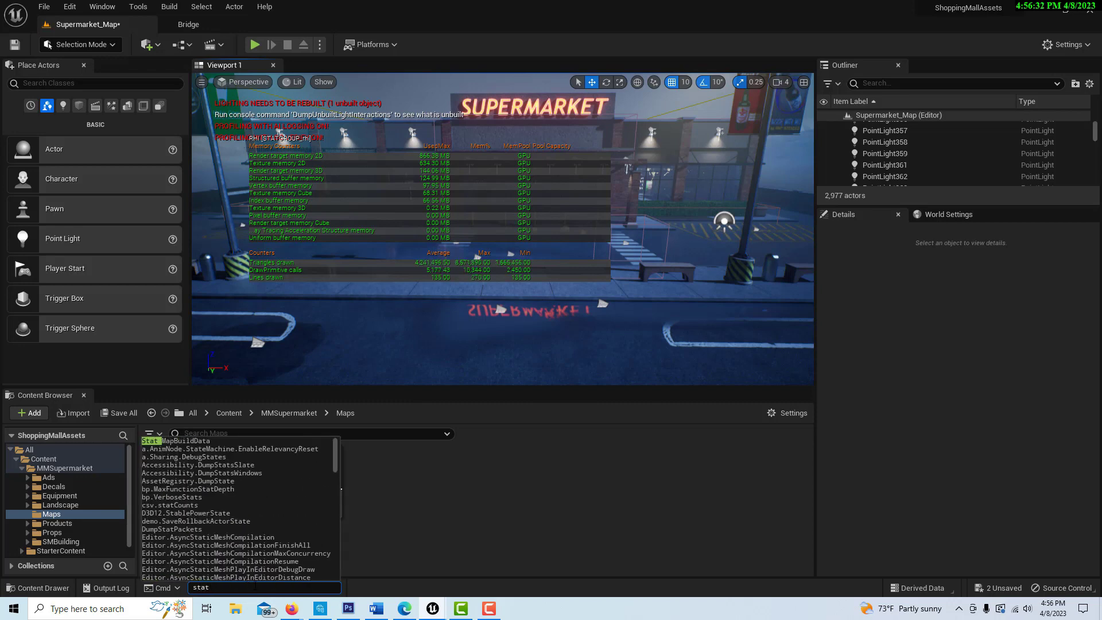
{"action": "type", "text": " h"}
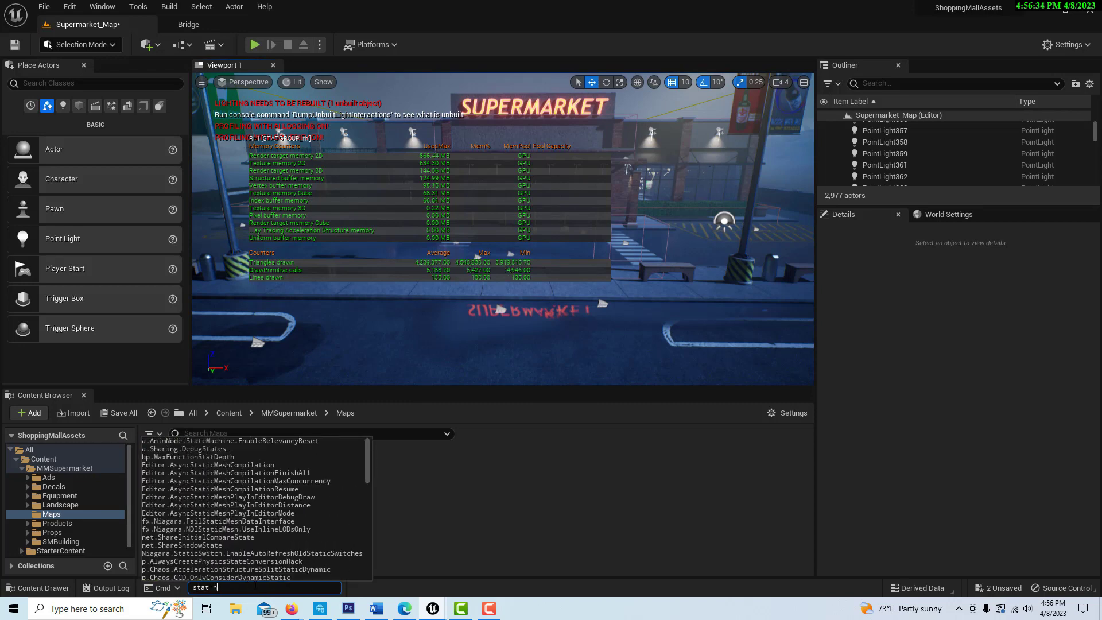
{"action": "key", "text": "Return"}
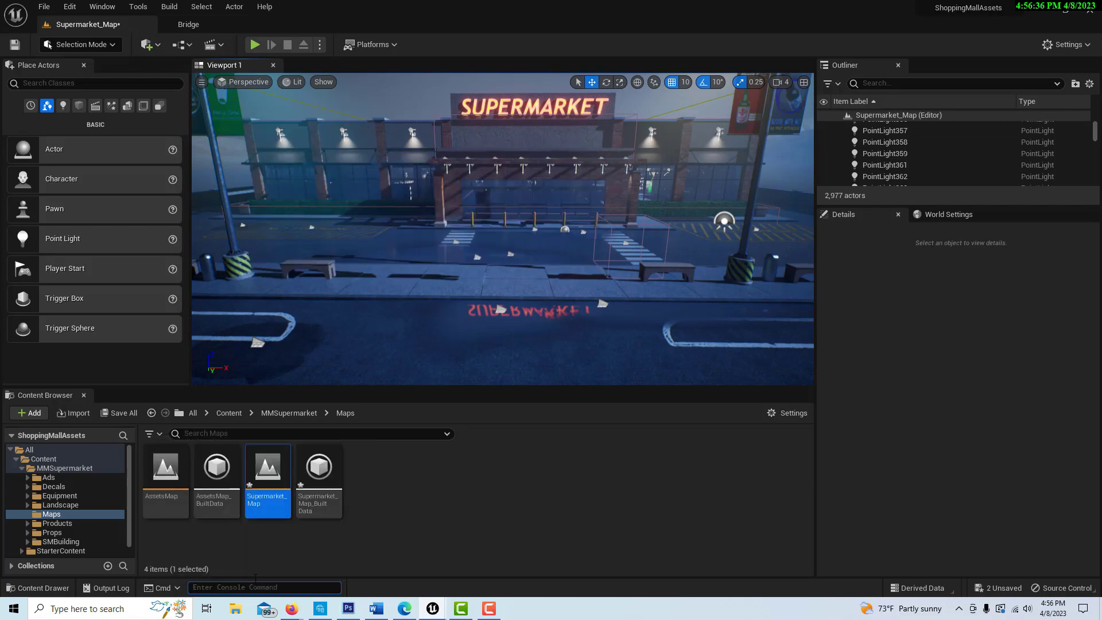
Inspect the supermarket from above by flying the camera over its roof.
{"action": "right_click_drag", "start_coordinate": [420, 269], "coordinate": [741, 250]}
{"action": "key", "text": "w"}
{"action": "key", "text": "w"}
{"action": "key", "text": "w"}
{"action": "key", "text": "w"}
{"action": "key", "text": "w"}
{"action": "key", "text": "w"}
{"action": "right_click_drag", "start_coordinate": [495, 251], "coordinate": [487, 331]}
{"action": "key", "text": "w"}
{"action": "key", "text": "w"}
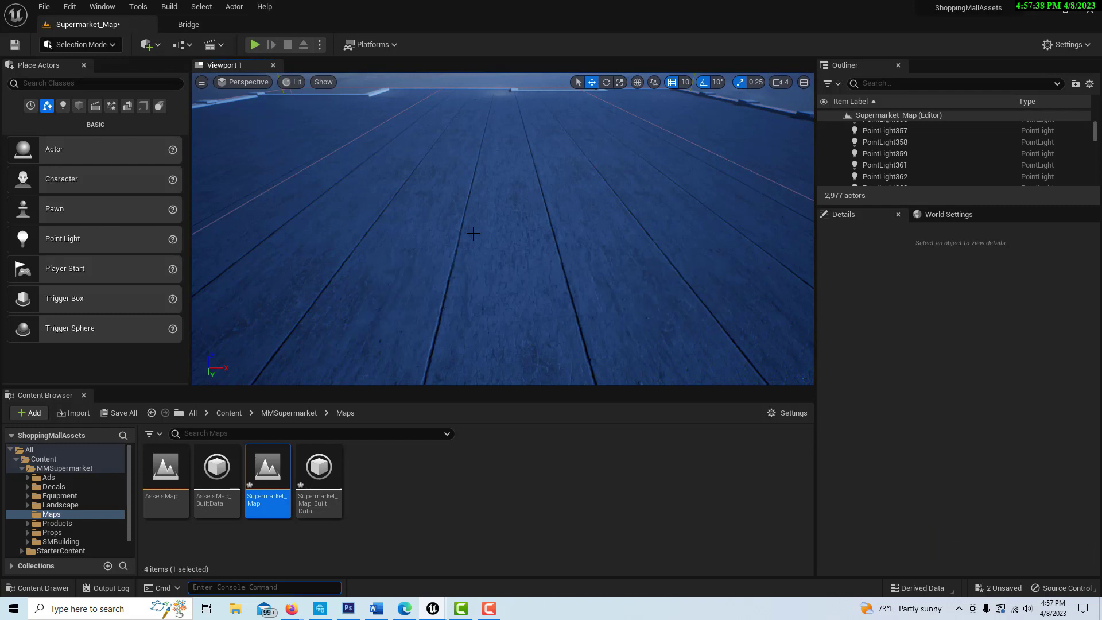
Select the supermarket building mesh by its roof and frame it in the viewport.
{"action": "right_click_drag", "start_coordinate": [428, 227], "coordinate": [436, 228]}
{"action": "scroll", "coordinate": [549, 246], "scroll_direction": "down", "scroll_amount": 3}
{"action": "scroll", "coordinate": [548, 250], "scroll_direction": "down", "scroll_amount": 2}
{"action": "right_click_drag", "start_coordinate": [522, 267], "coordinate": [538, 267]}
{"action": "left_click", "coordinate": [456, 245]}
{"action": "key", "text": "f"}
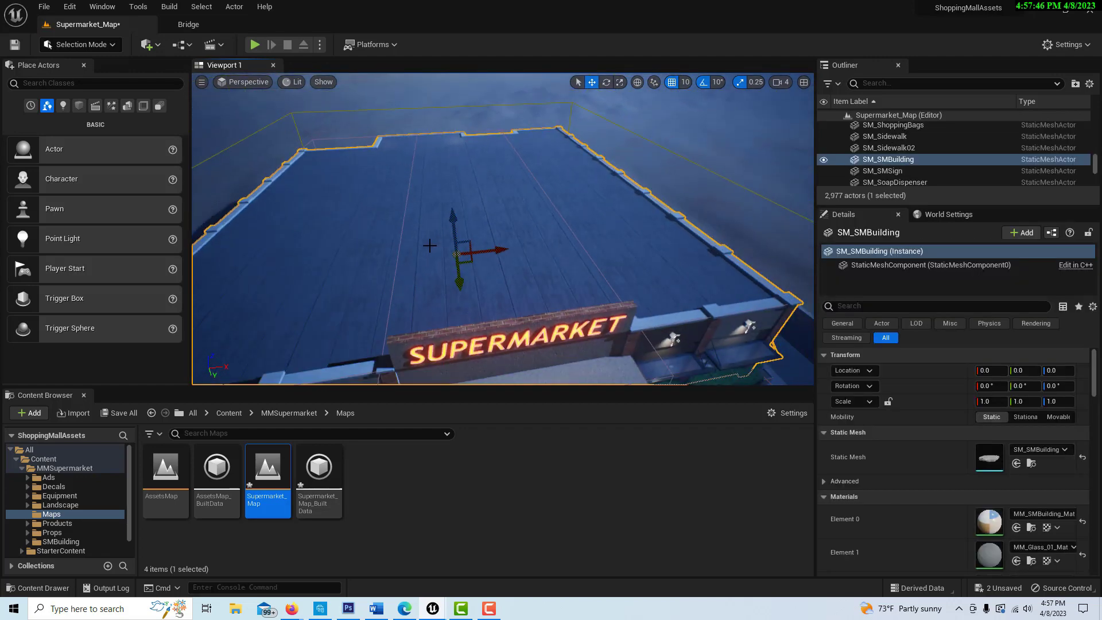
{"action": "mouse_move", "coordinate": [420, 253]}
{"action": "right_mouse_down"}
{"action": "mouse_move", "coordinate": [379, 265]}
{"action": "mouse_move", "coordinate": [420, 254]}
{"action": "right_mouse_up"}
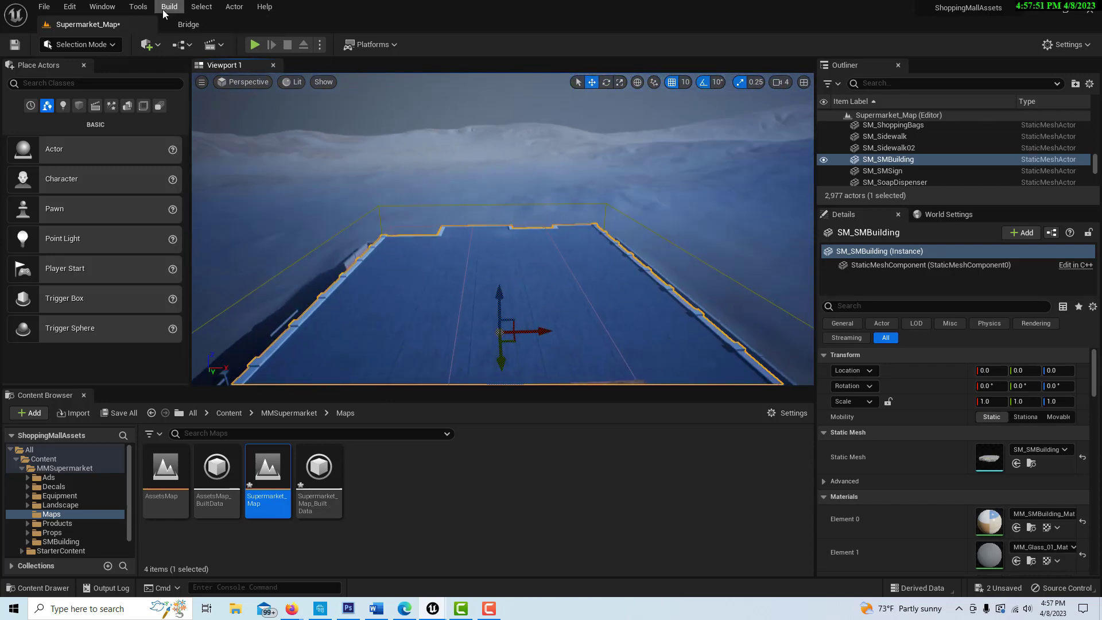
Open the Statistics audit window for the level.
{"action": "left_click", "coordinate": [139, 7]}
{"action": "mouse_move", "coordinate": [182, 259]}
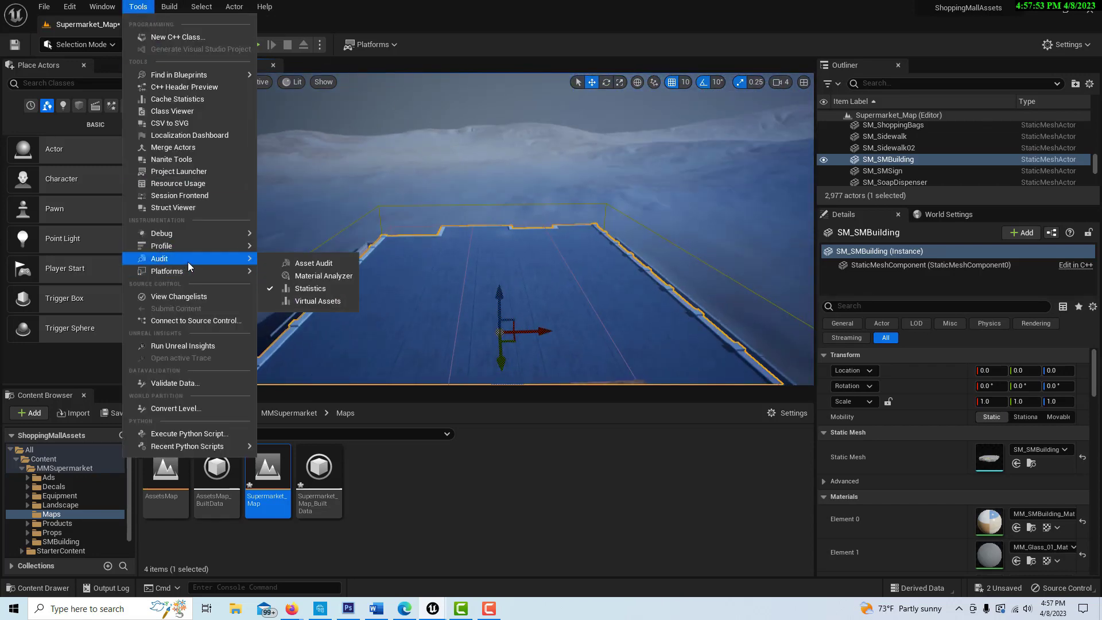
{"action": "left_click", "coordinate": [310, 288]}
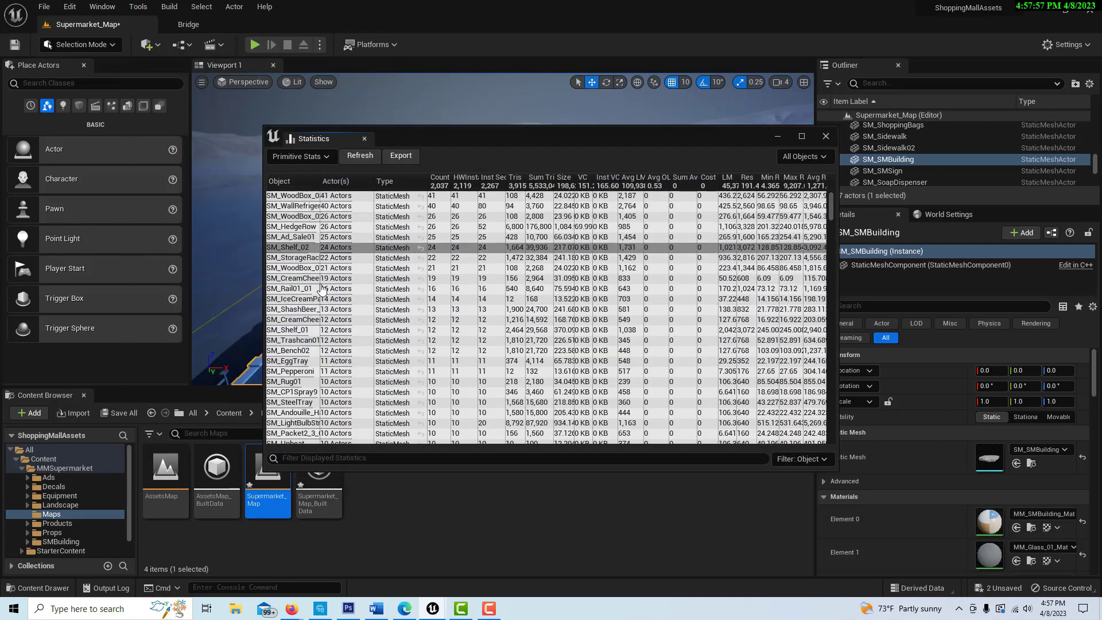
Examine the Primitive Stats list for how many actors use each static mesh, and minimize the Statistics window.
{"action": "scroll", "coordinate": [316, 290], "scroll_direction": "down", "scroll_amount": 4}
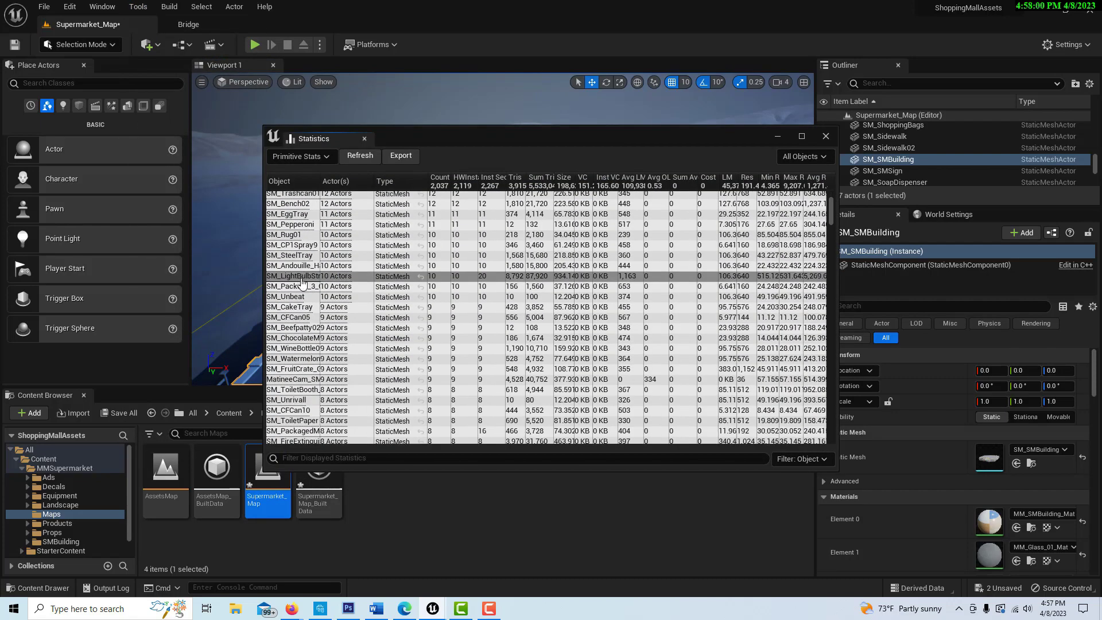
{"action": "scroll", "coordinate": [307, 297], "scroll_direction": "up", "scroll_amount": 4}
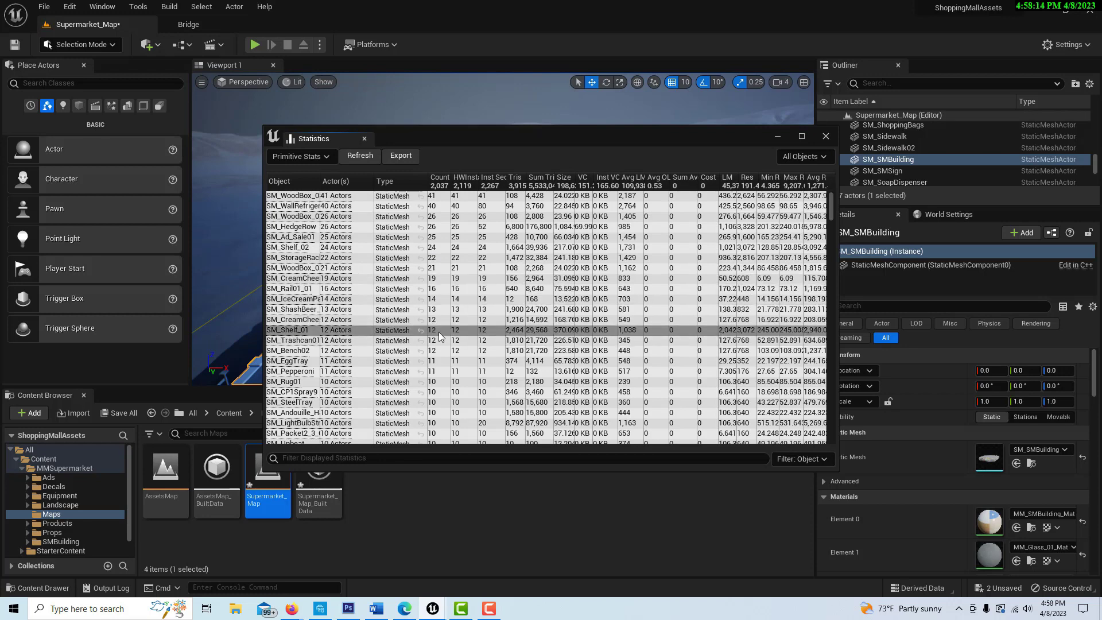
{"action": "scroll", "coordinate": [439, 331], "scroll_direction": "down", "scroll_amount": 3}
{"action": "scroll", "coordinate": [439, 332], "scroll_direction": "down", "scroll_amount": 4}
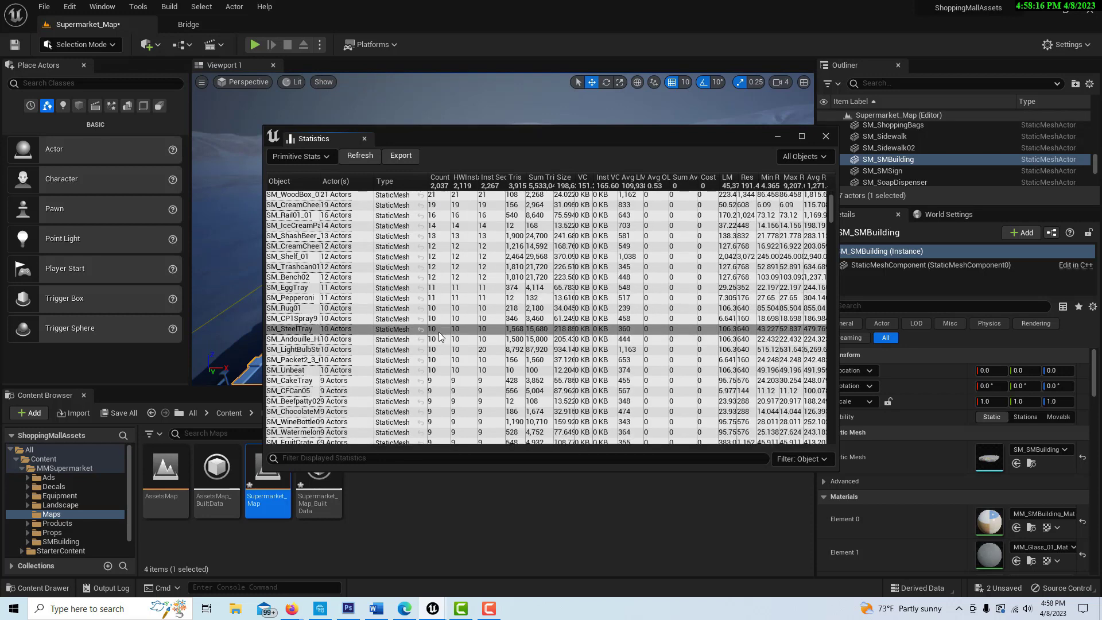
{"action": "scroll", "coordinate": [439, 332], "scroll_direction": "up", "scroll_amount": 4}
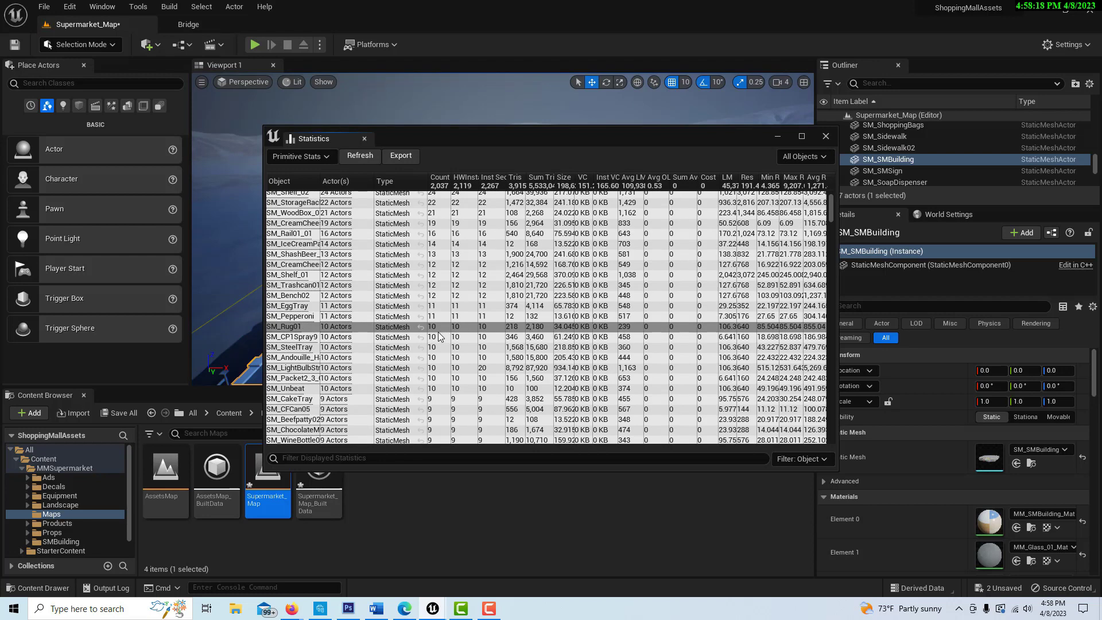
{"action": "scroll", "coordinate": [439, 333], "scroll_direction": "up", "scroll_amount": 3}
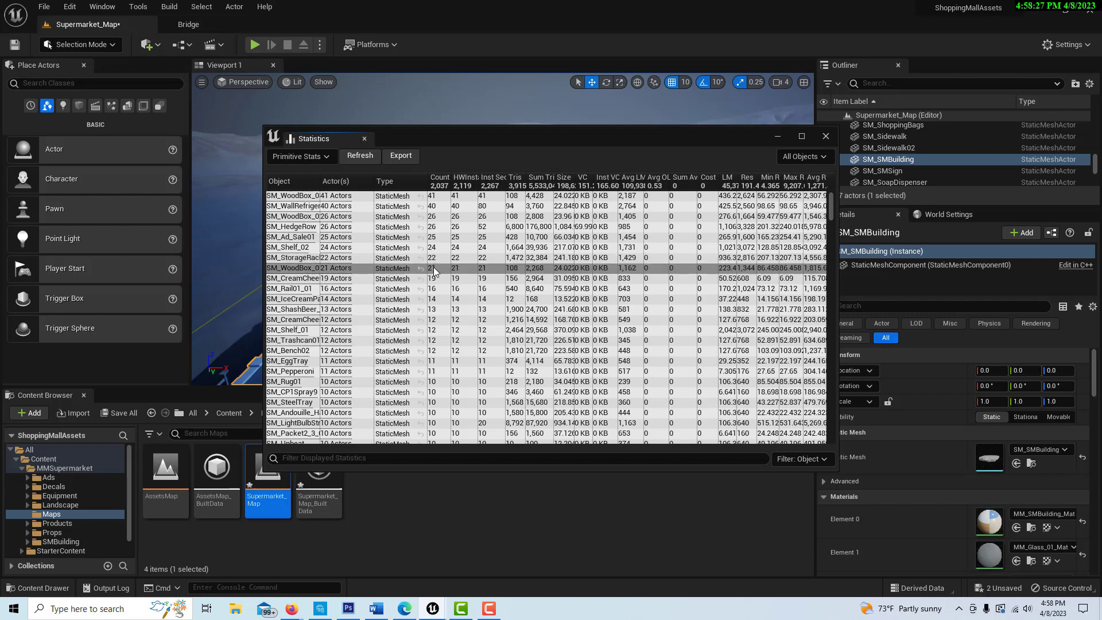
{"action": "scroll", "coordinate": [434, 270], "scroll_direction": "down", "scroll_amount": 7}
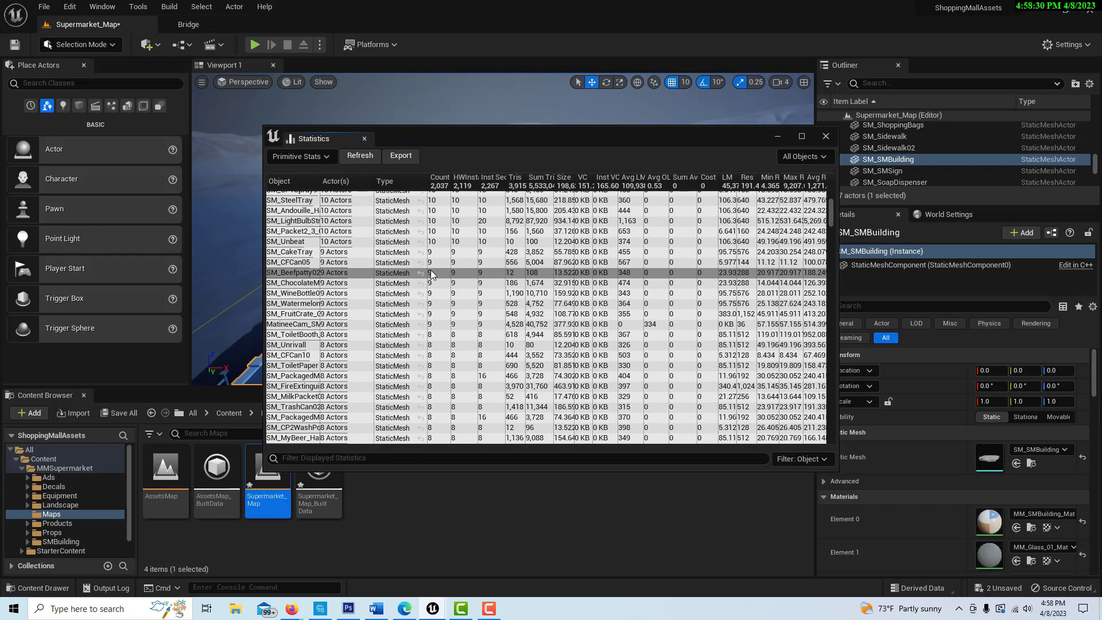
{"action": "scroll", "coordinate": [411, 285], "scroll_direction": "down", "scroll_amount": 10}
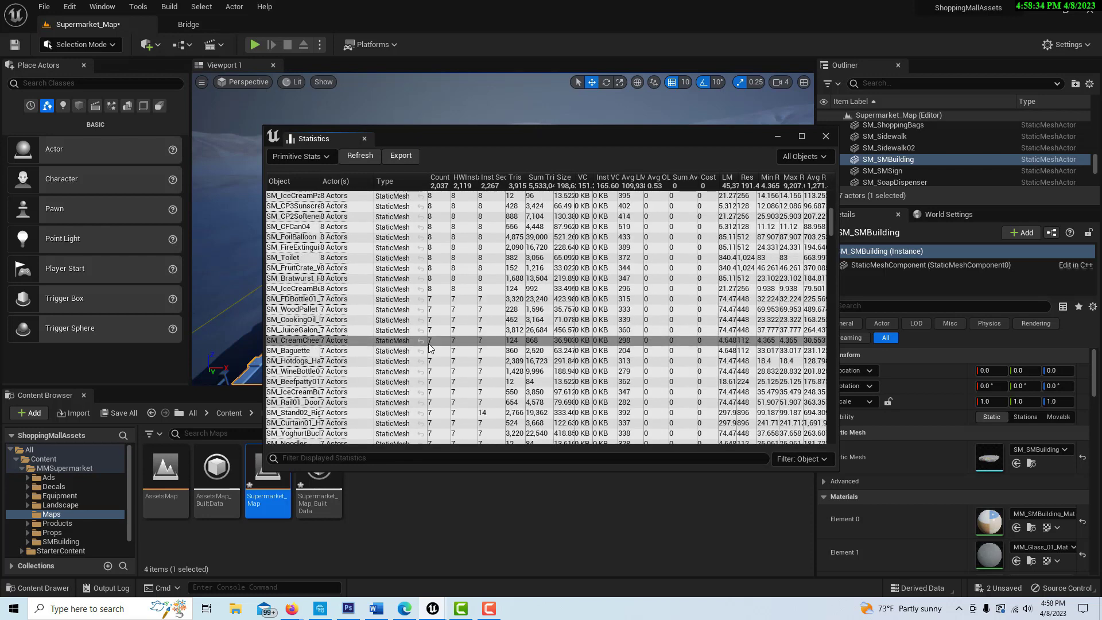
{"action": "scroll", "coordinate": [429, 332], "scroll_direction": "up", "scroll_amount": 1}
{"action": "scroll", "coordinate": [430, 332], "scroll_direction": "up", "scroll_amount": 2}
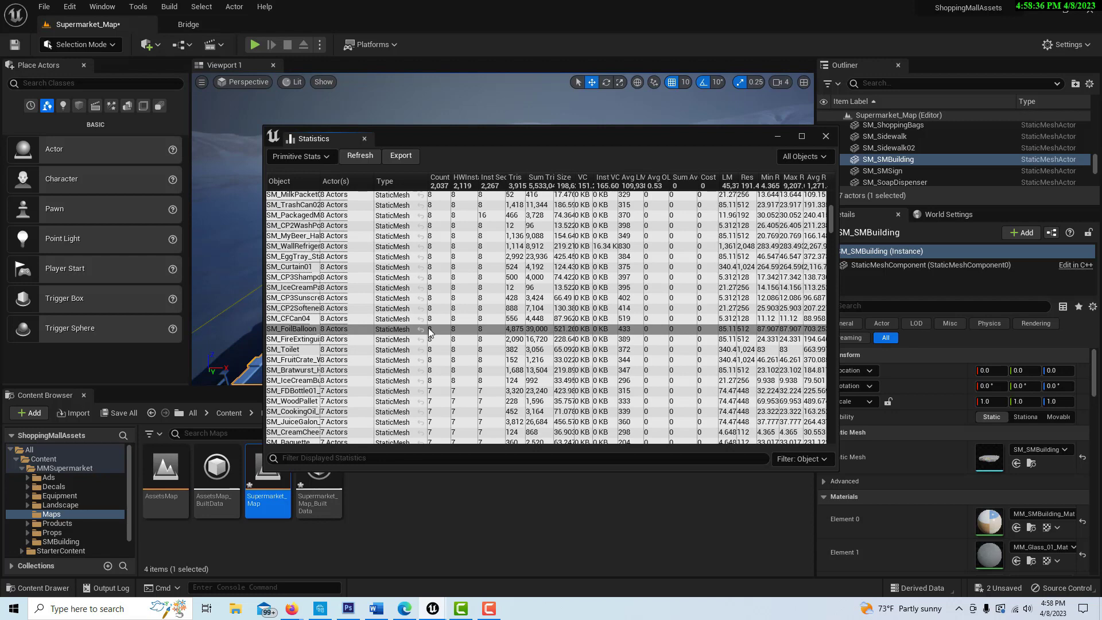
{"action": "scroll", "coordinate": [429, 332], "scroll_direction": "up", "scroll_amount": 10}
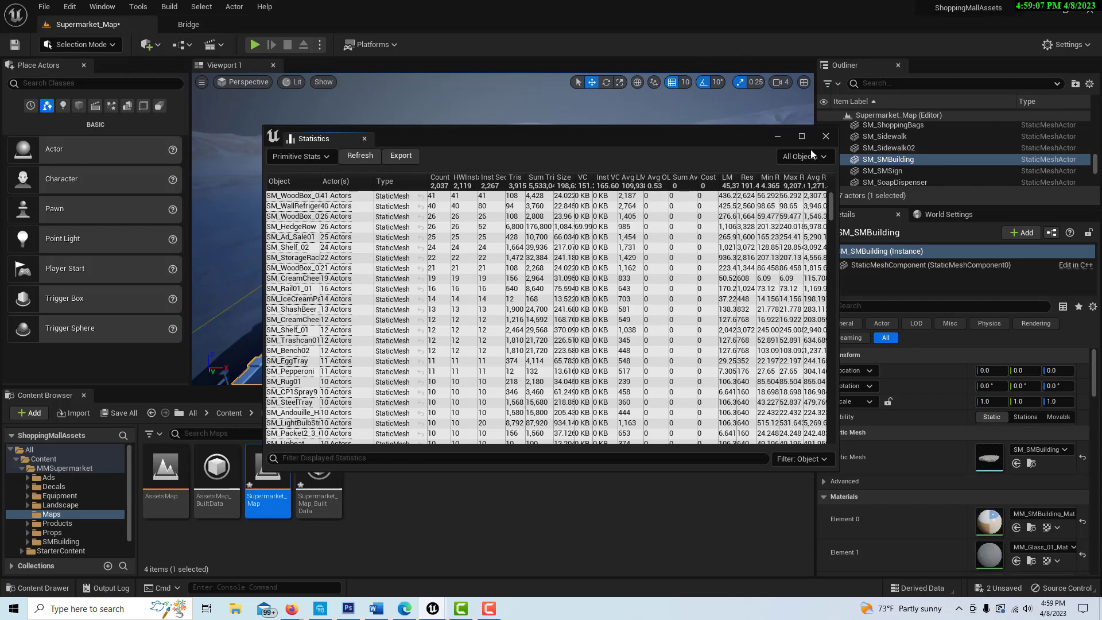
{"action": "left_click", "coordinate": [778, 138]}
Look over the store front and parking lot, and frame the selected supermarket building from the lot.
{"action": "right_click_drag", "start_coordinate": [724, 173], "coordinate": [79, 269]}
{"action": "key", "text": "s"}
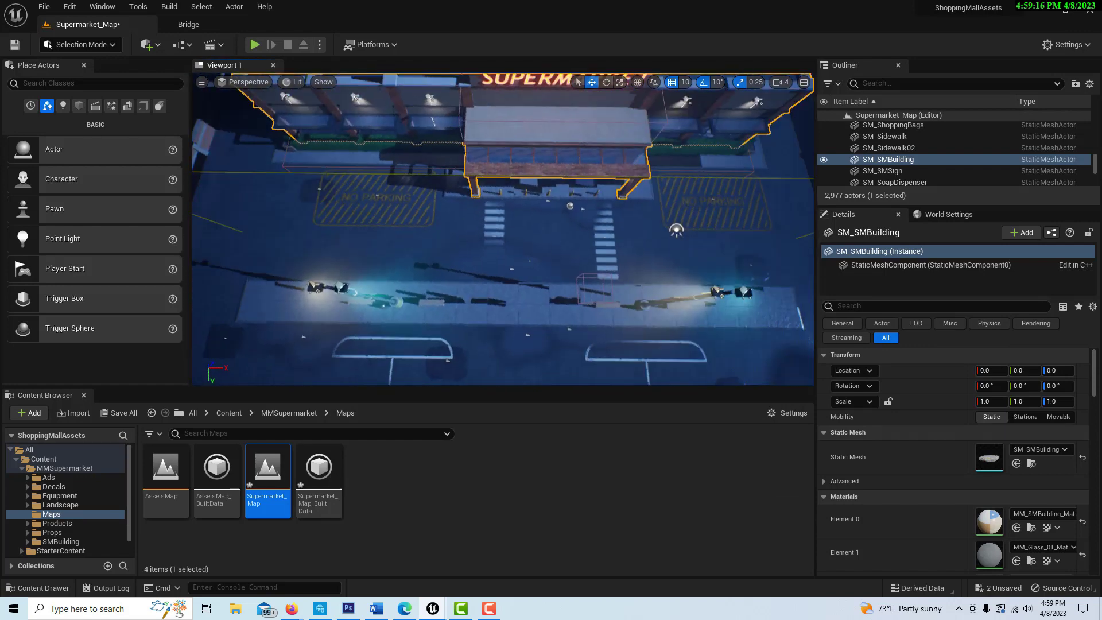
{"action": "right_click_drag", "start_coordinate": [554, 252], "coordinate": [528, 238]}
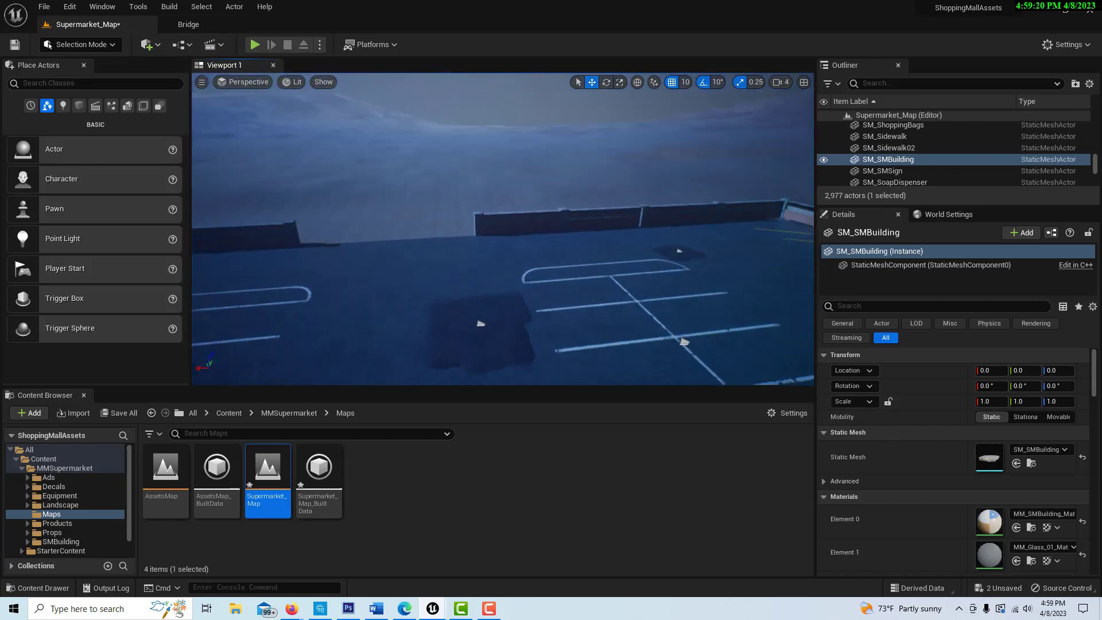
{"action": "key", "text": "f"}
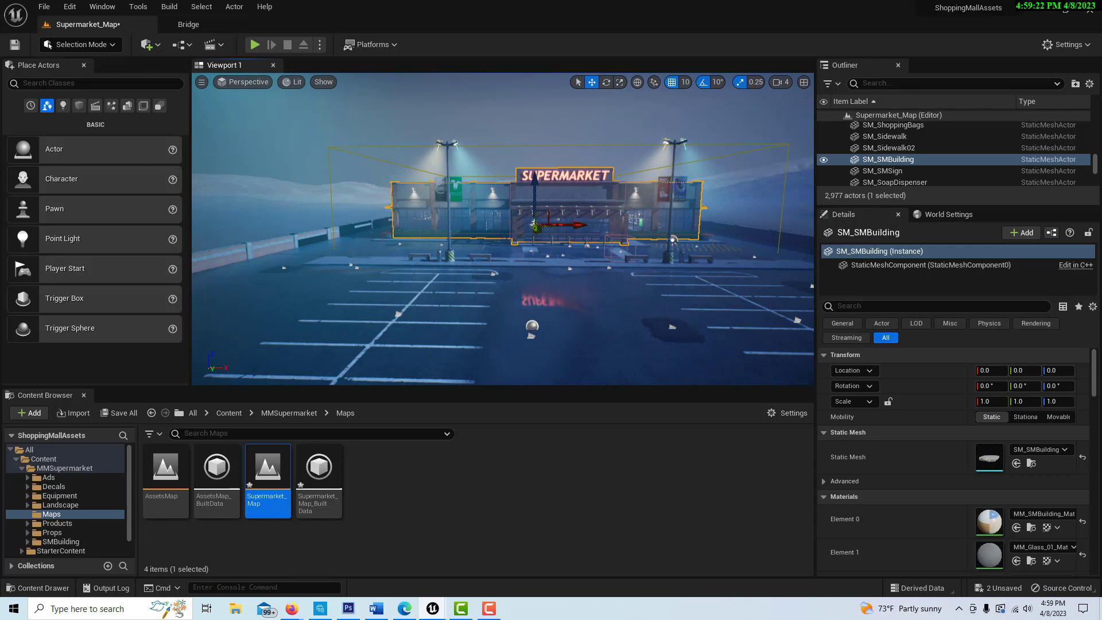